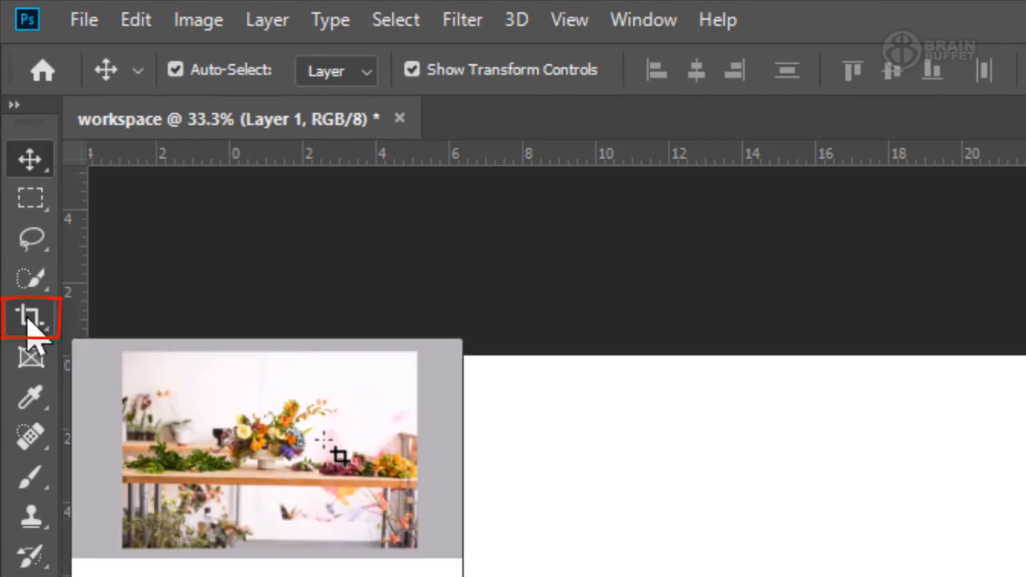
Crop the canvas tightly to the outer edges of the two side-by-side workspace screenshots, removing the surrounding white margins
left_click(29, 319)
right_click(30, 319)
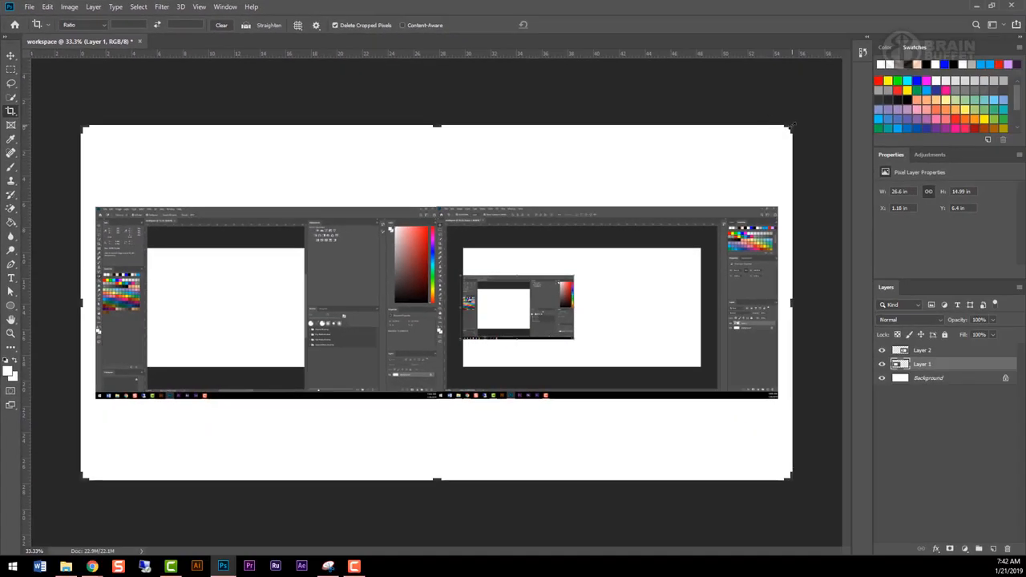
left_click_drag(791, 126, 784, 168)
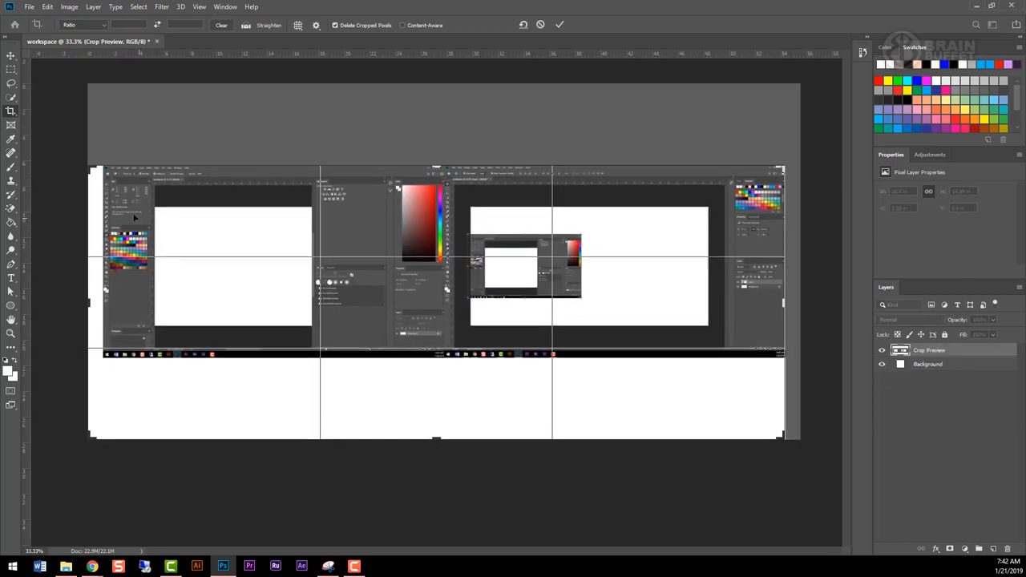
left_click_drag(90, 441, 97, 398)
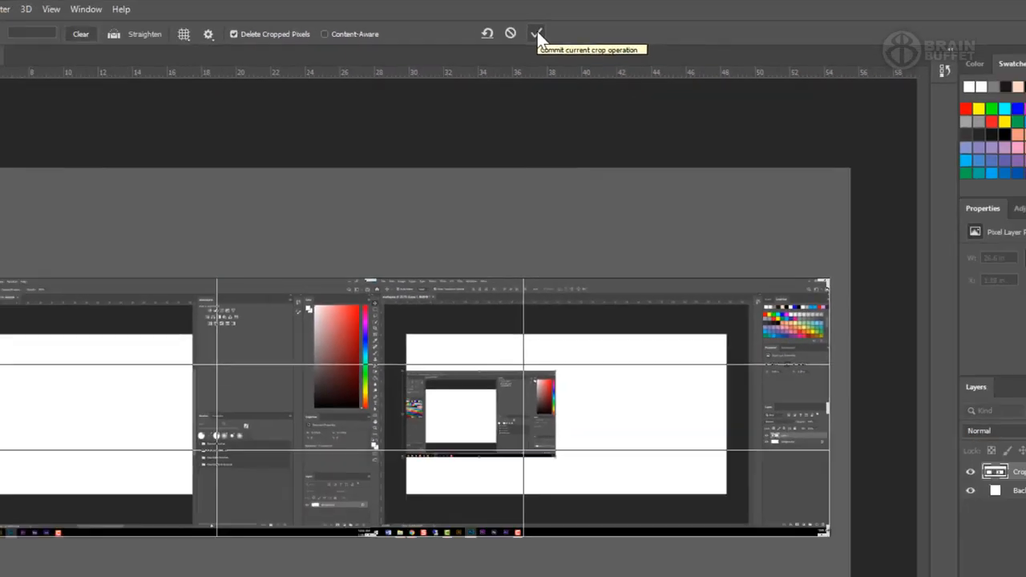
left_click(487, 50)
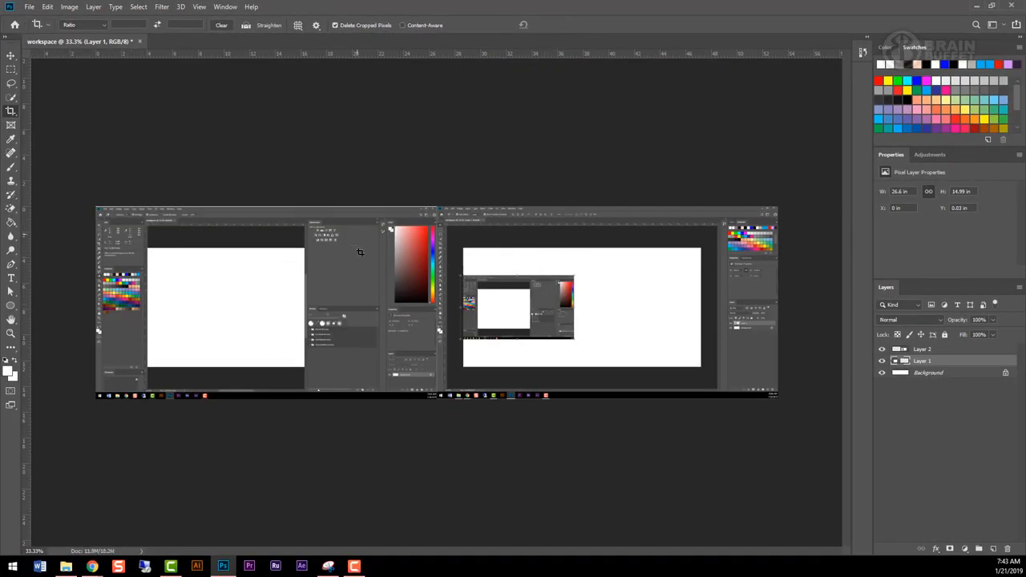
left_click(11, 56)
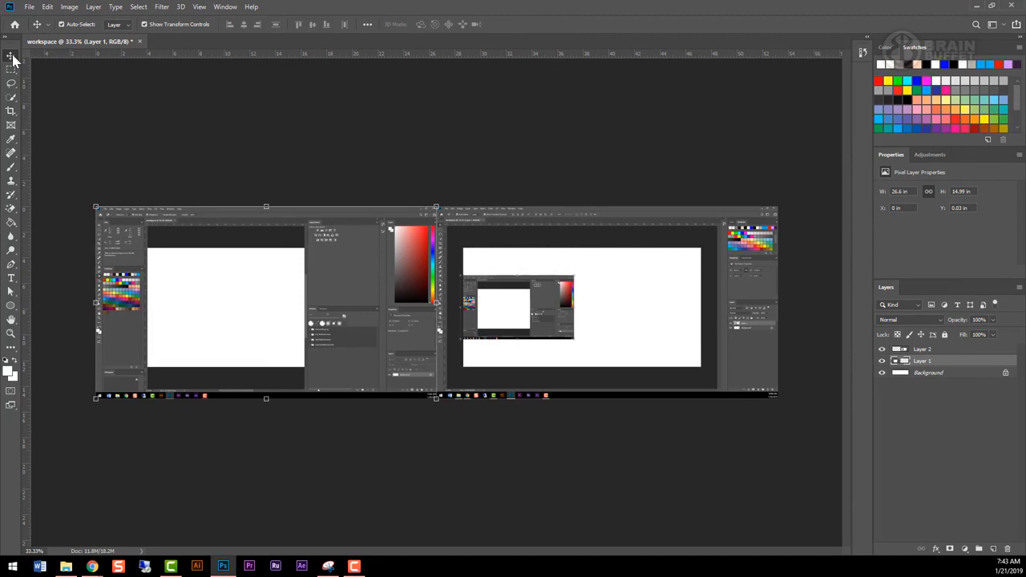
Save the document as workspace.psd in Photoshop format, in Photoshop > Photoshop files inside the owner-named folder on Data Drive (D:)
left_click(29, 6)
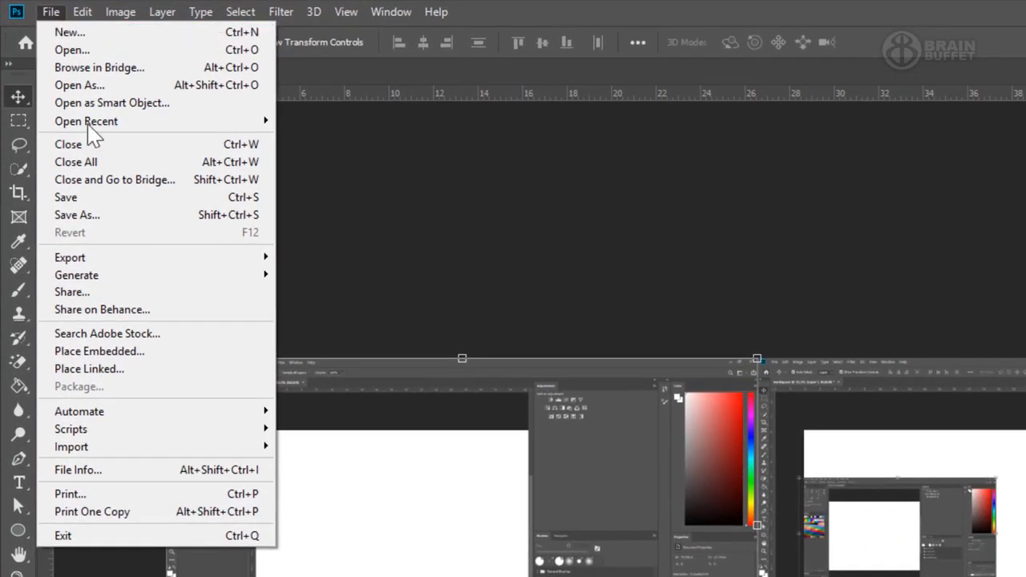
left_click(99, 204)
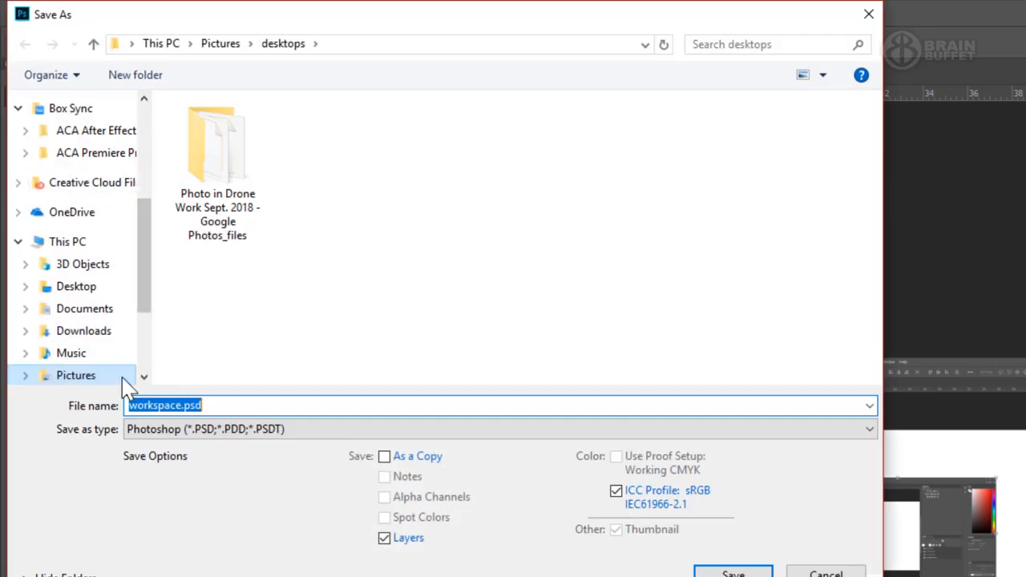
scroll(78, 370, "down", 3)
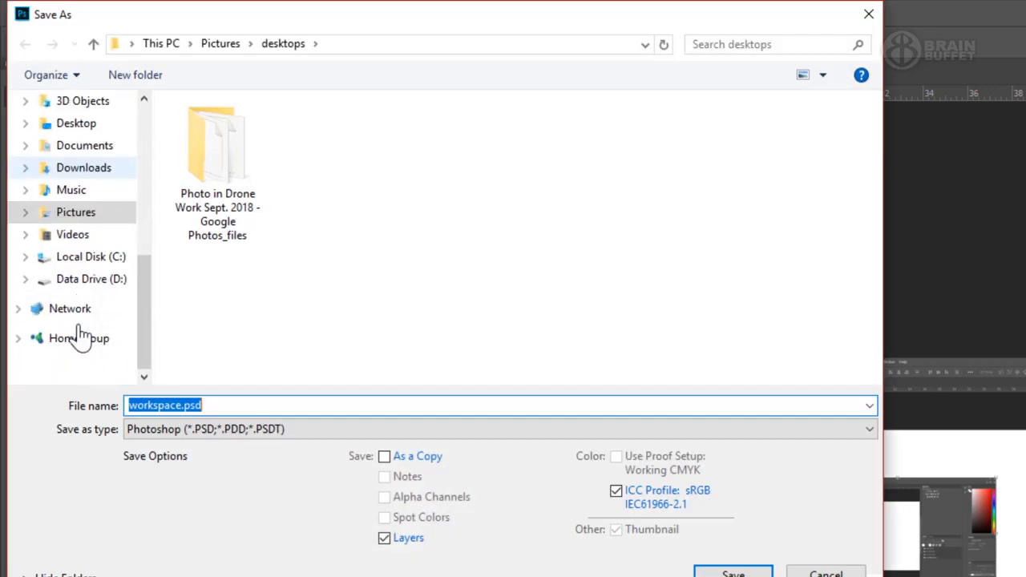
left_click(71, 282)
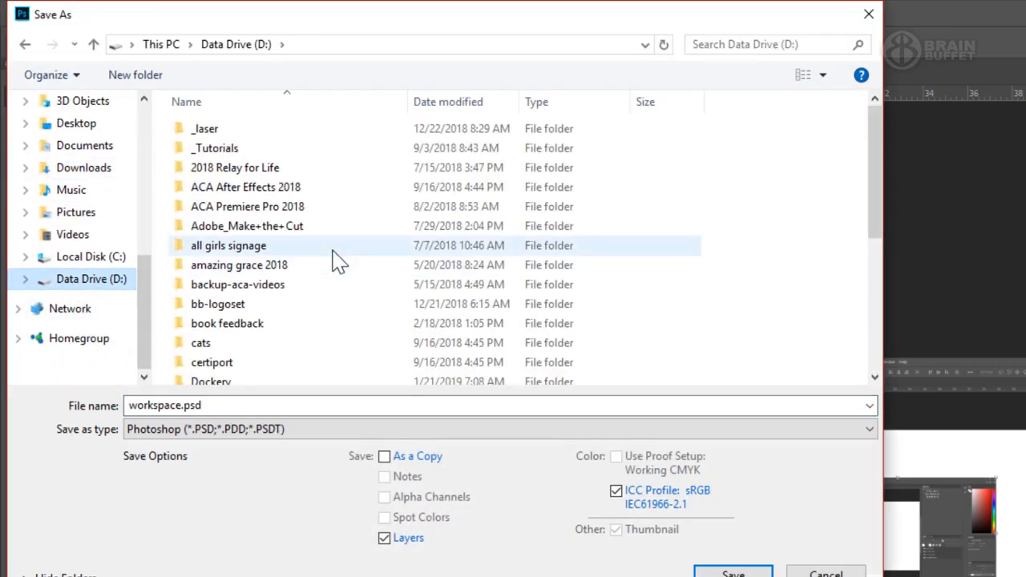
scroll(335, 263, "down", 5)
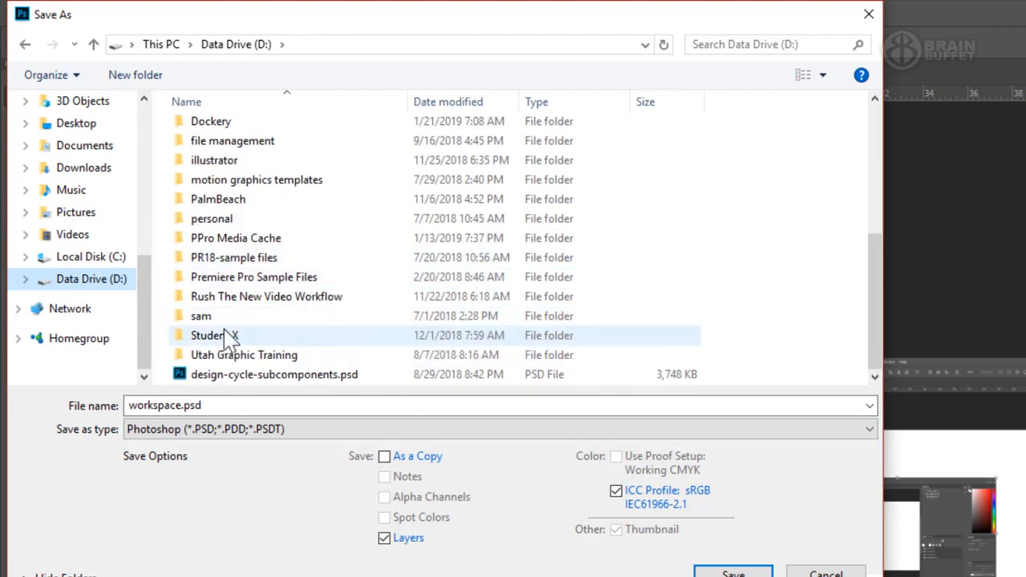
scroll(230, 232, "up", 5)
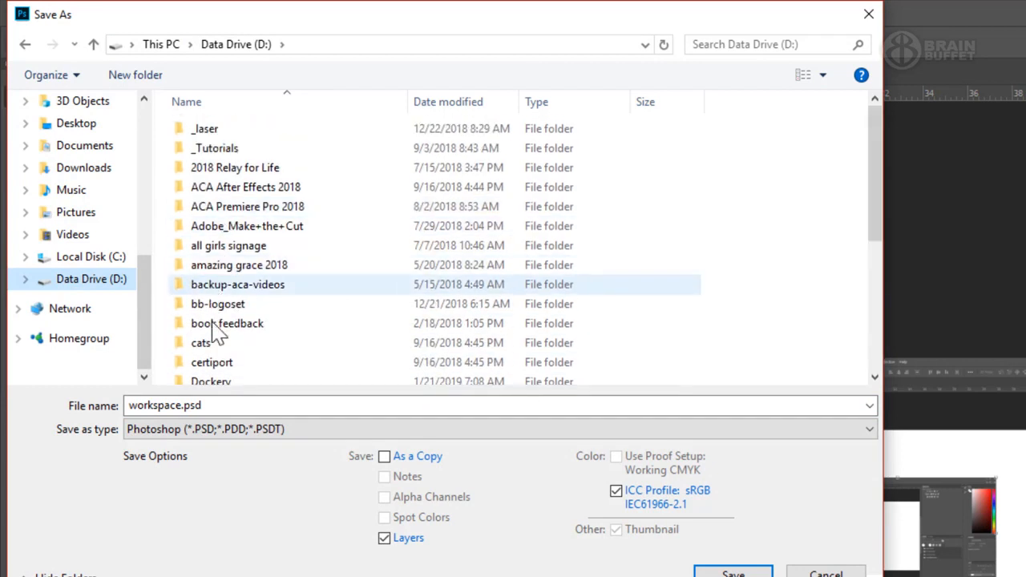
double_click(210, 381)
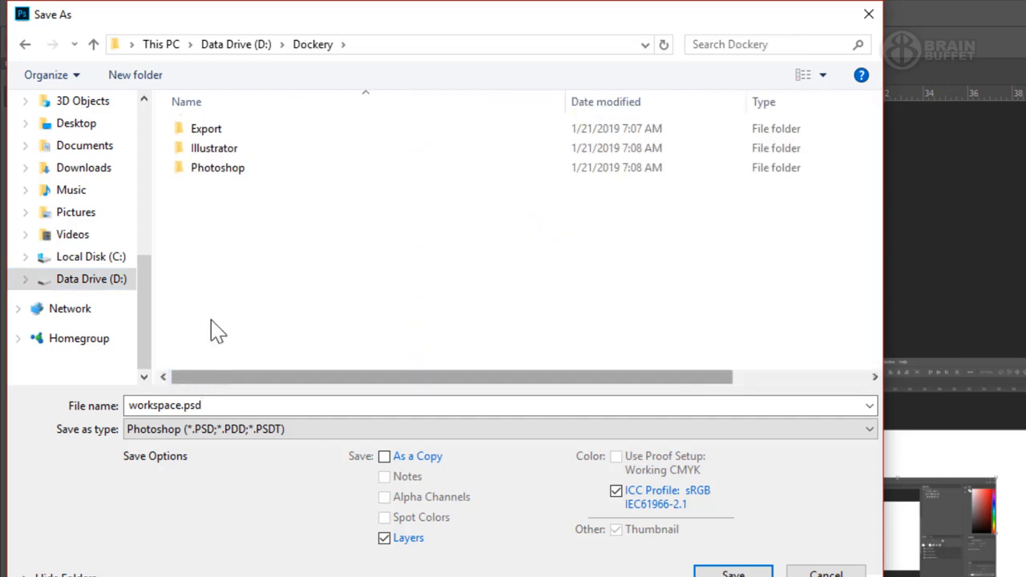
left_click(221, 181)
double_click(221, 181)
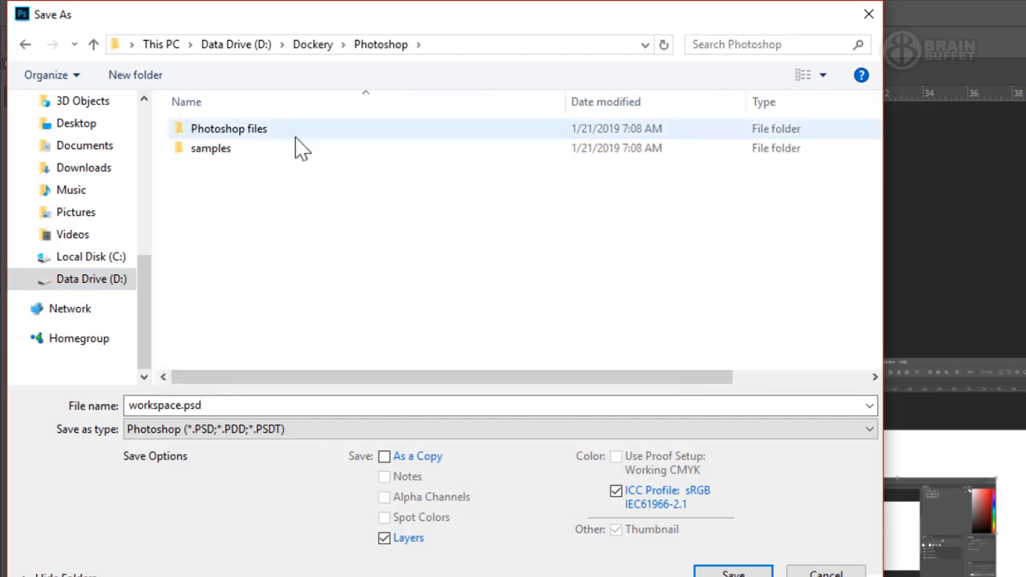
double_click(255, 138)
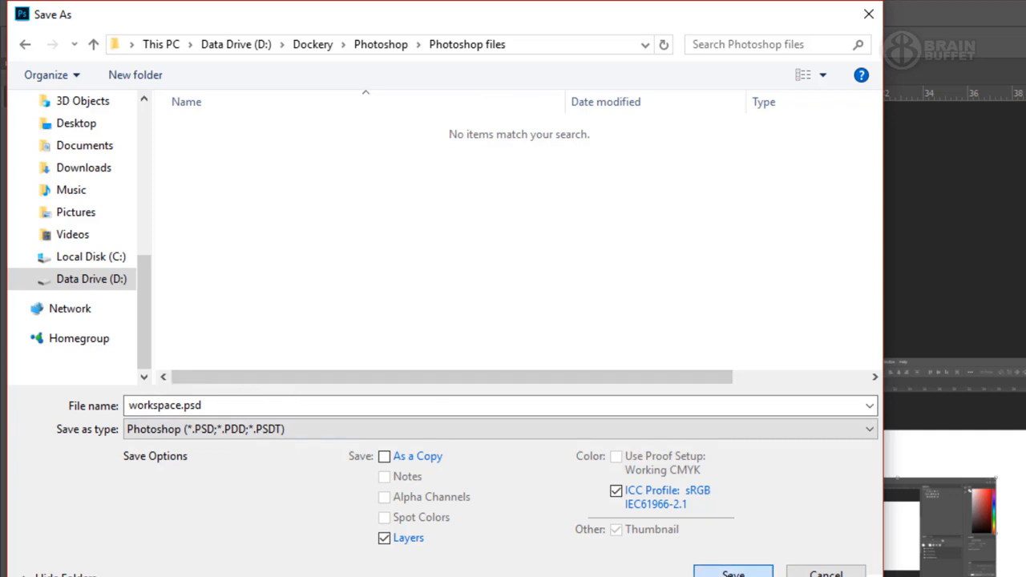
left_click(733, 572)
Check which file formats Save As offers for the document, without saving another file
left_click(49, 11)
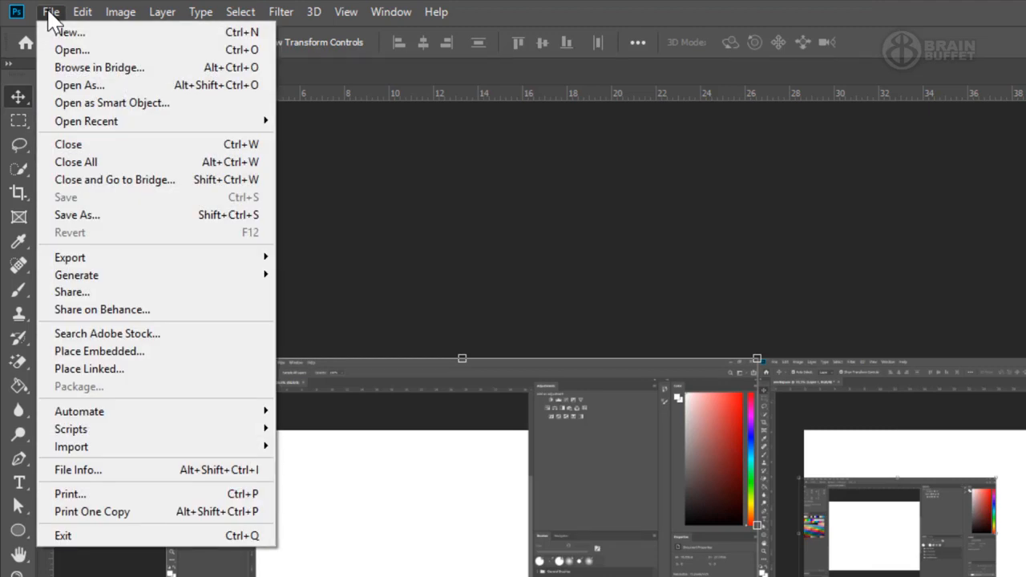
left_click(77, 214)
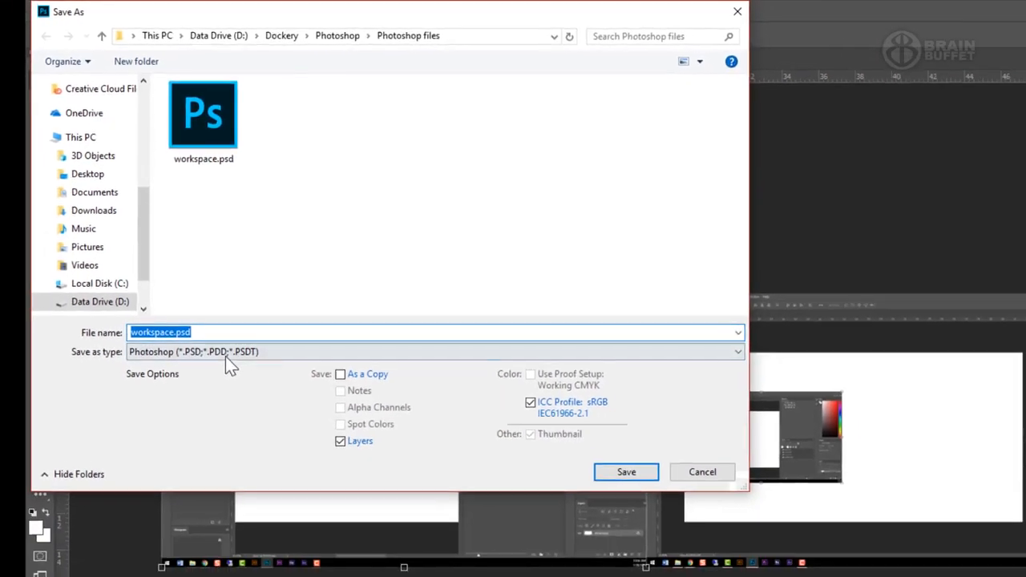
left_click(248, 425)
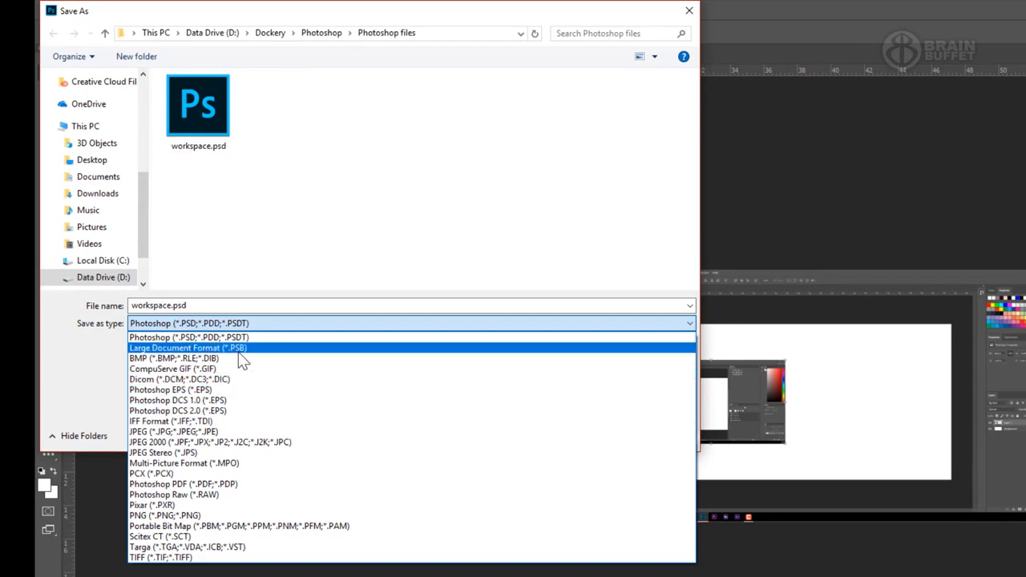
left_click(69, 347)
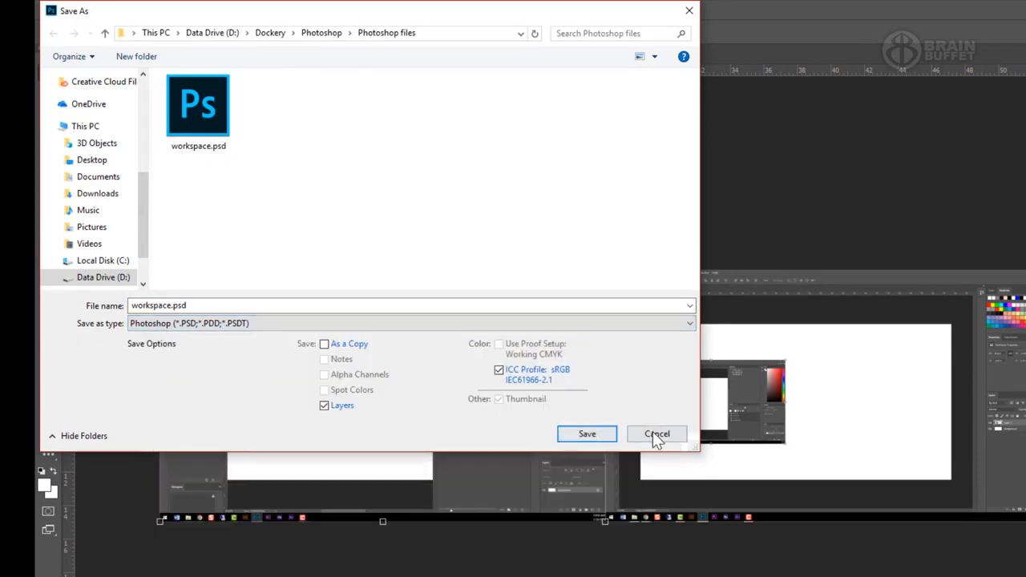
left_click(656, 435)
Set up an Export As of the document in JPG format at 100% quality
left_click(74, 10)
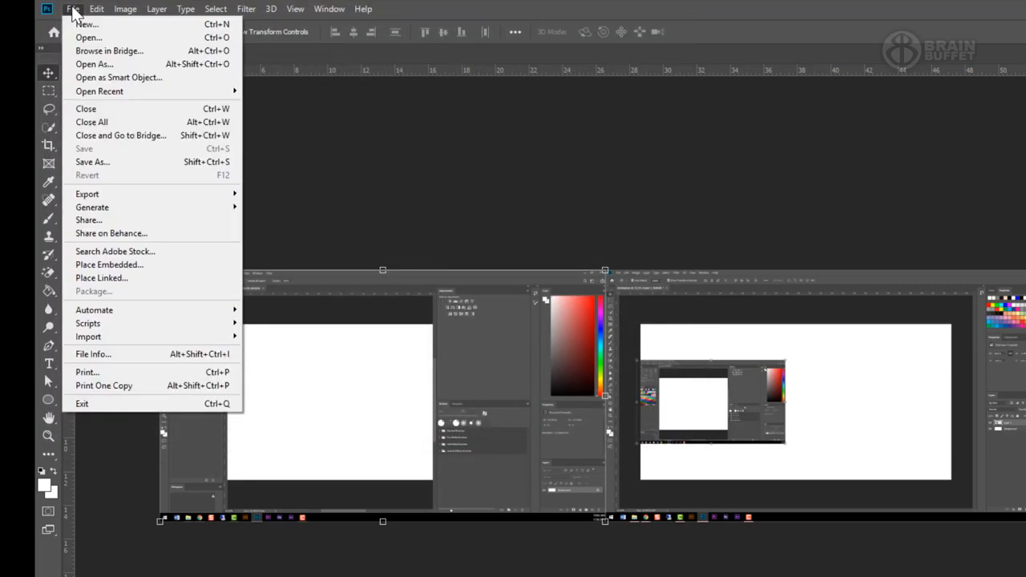
mouse_move(107, 198)
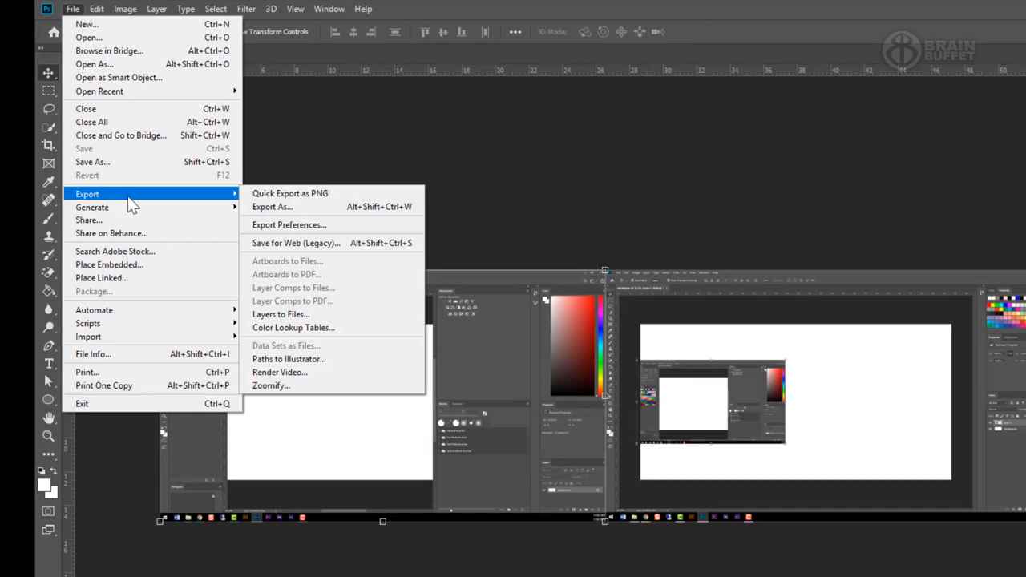
left_click(272, 206)
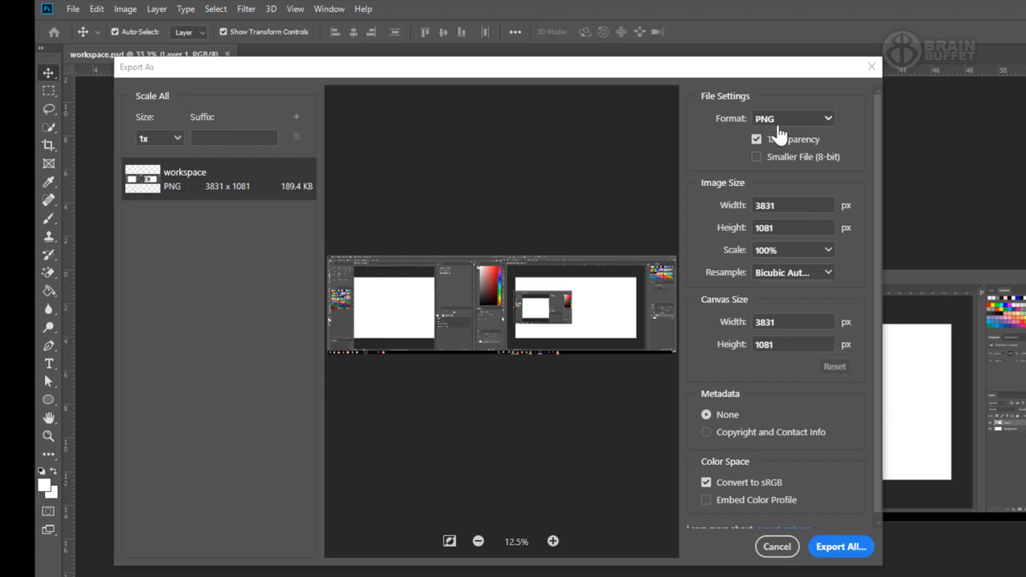
left_click(800, 119)
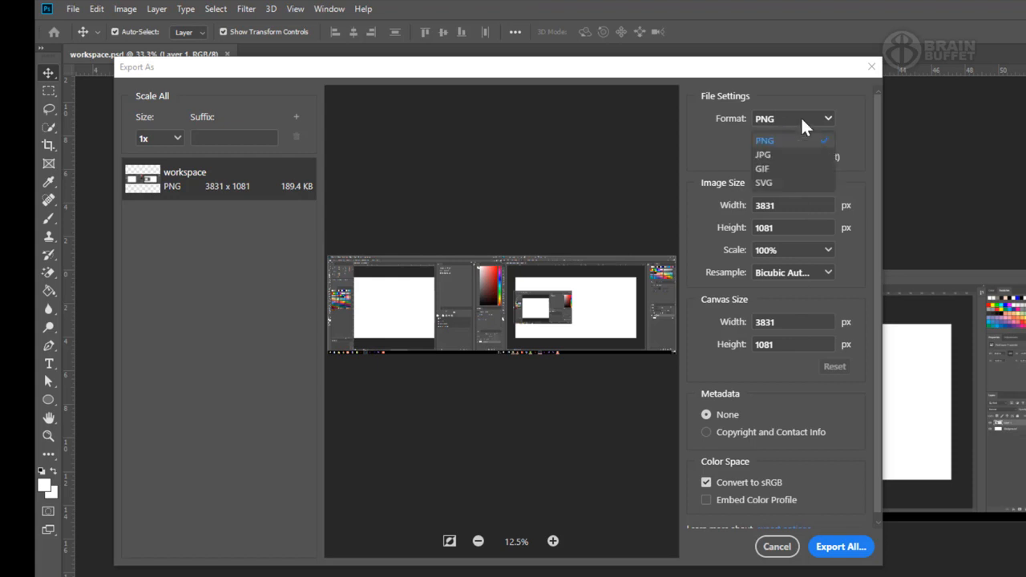
left_click(774, 152)
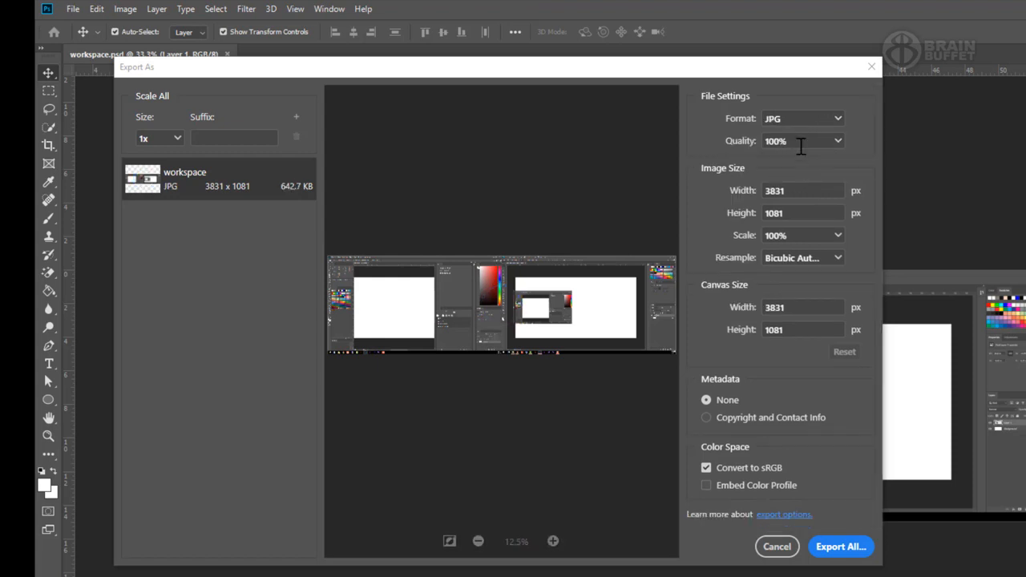
left_click(837, 144)
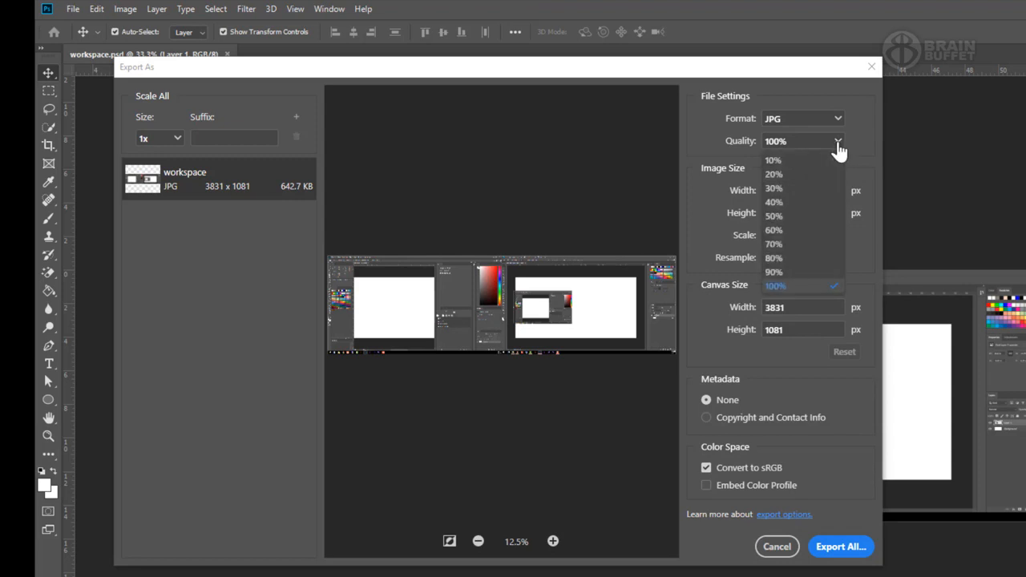
left_click(850, 138)
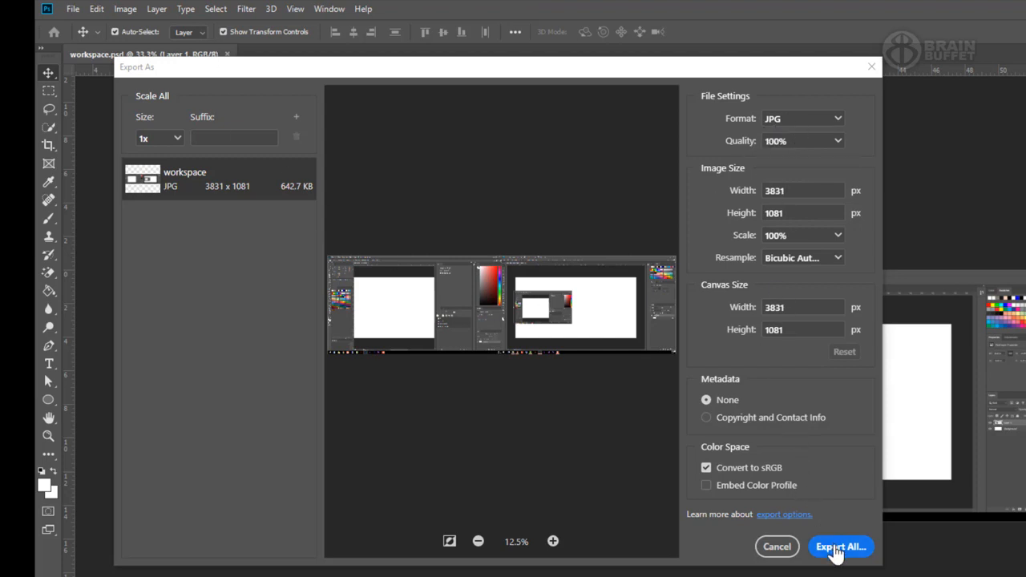
Export the image as 000-workspace.jpg into the Export folder inside the owner-named folder on Data Drive (D:)
left_click(836, 548)
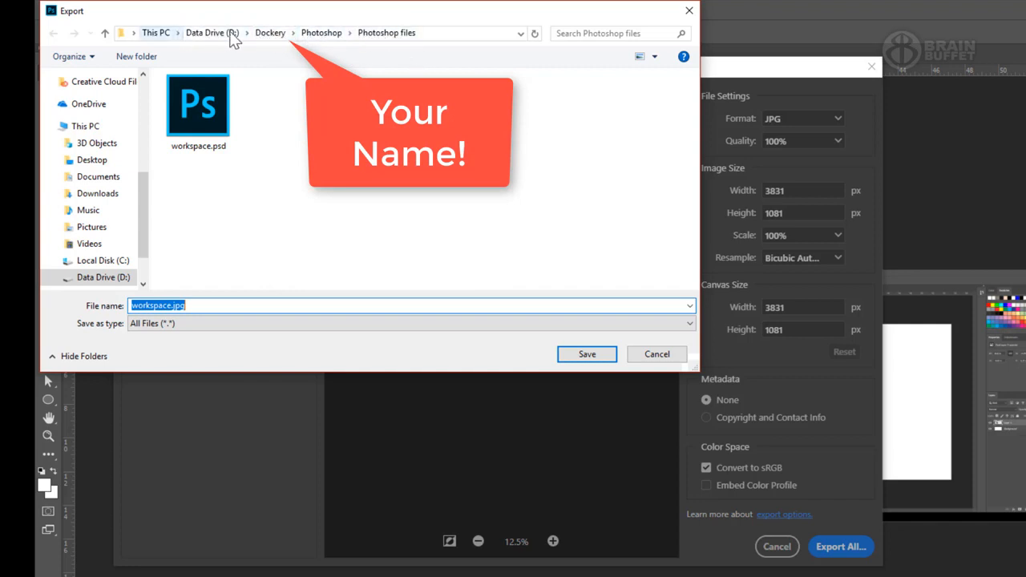
left_click(270, 33)
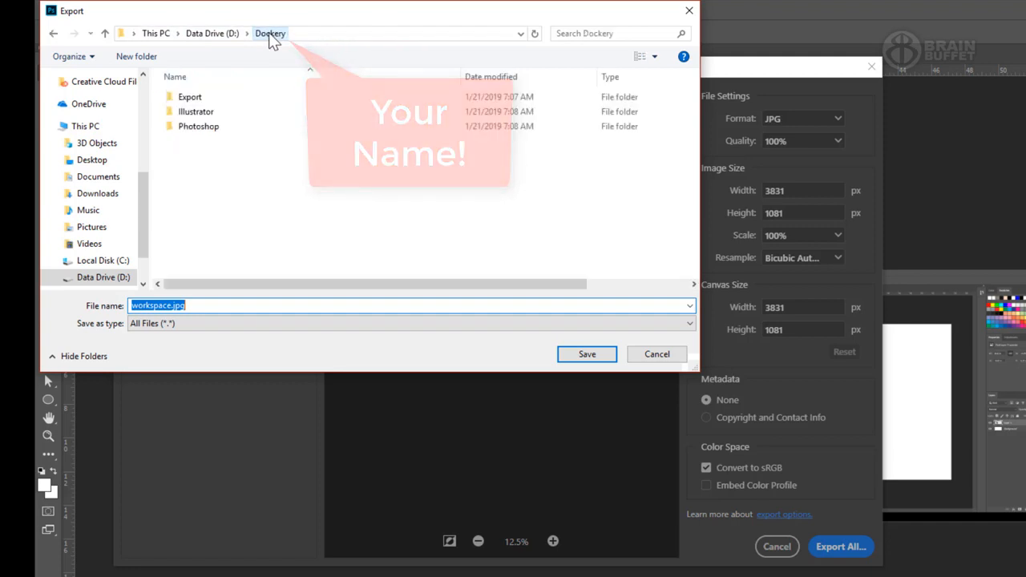
double_click(191, 97)
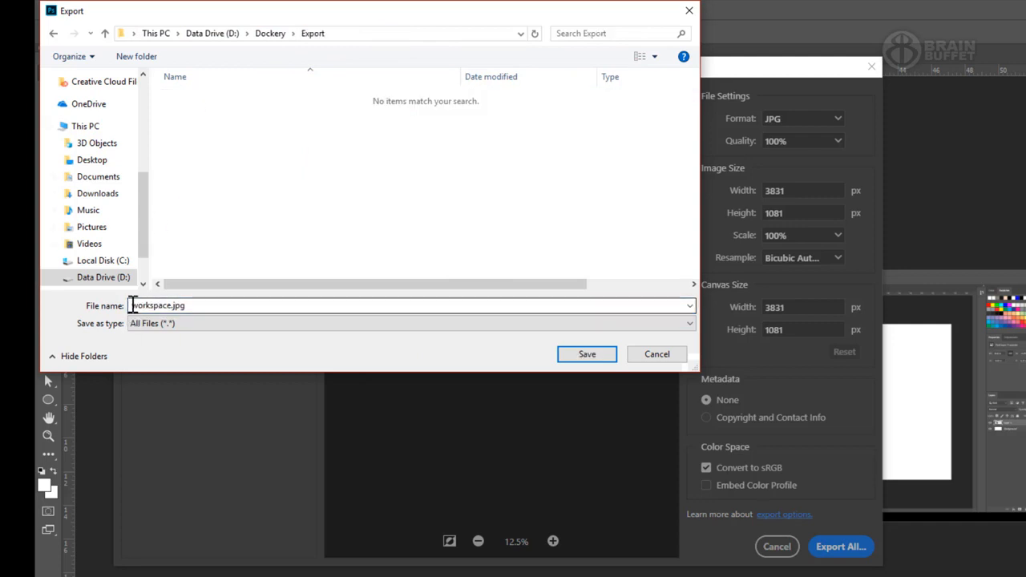
double_click(133, 306)
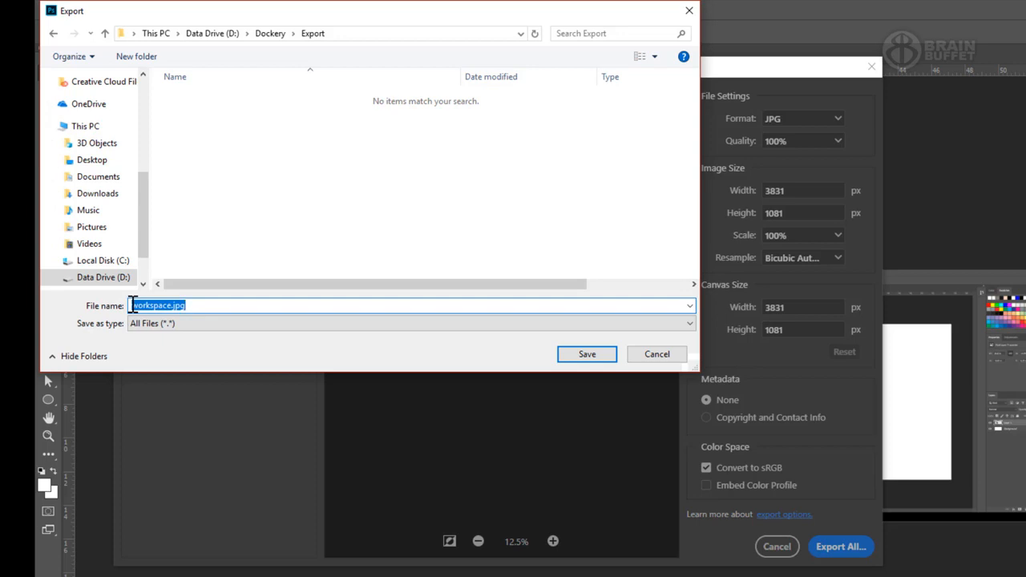
left_click(133, 306)
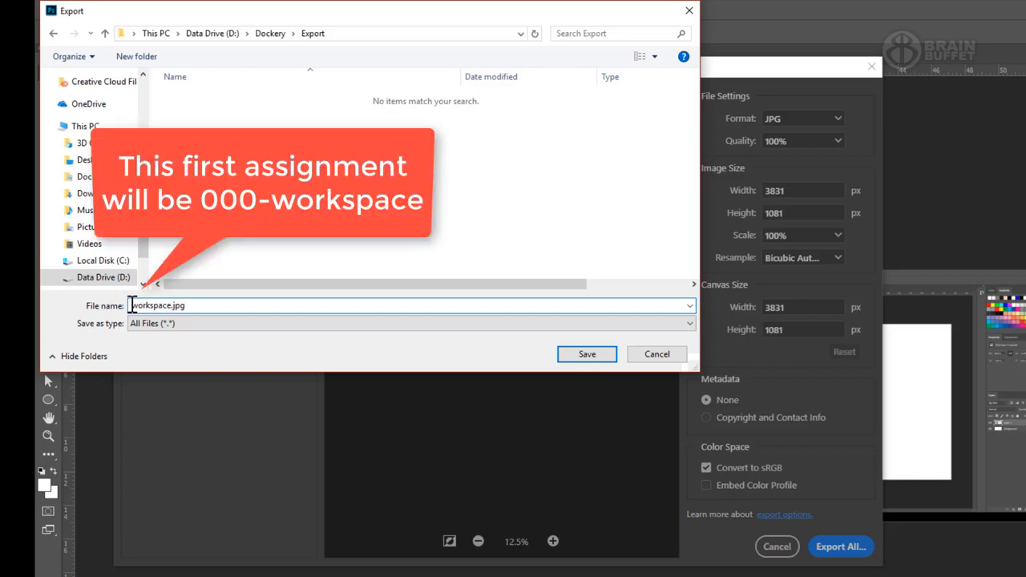
type("000-")
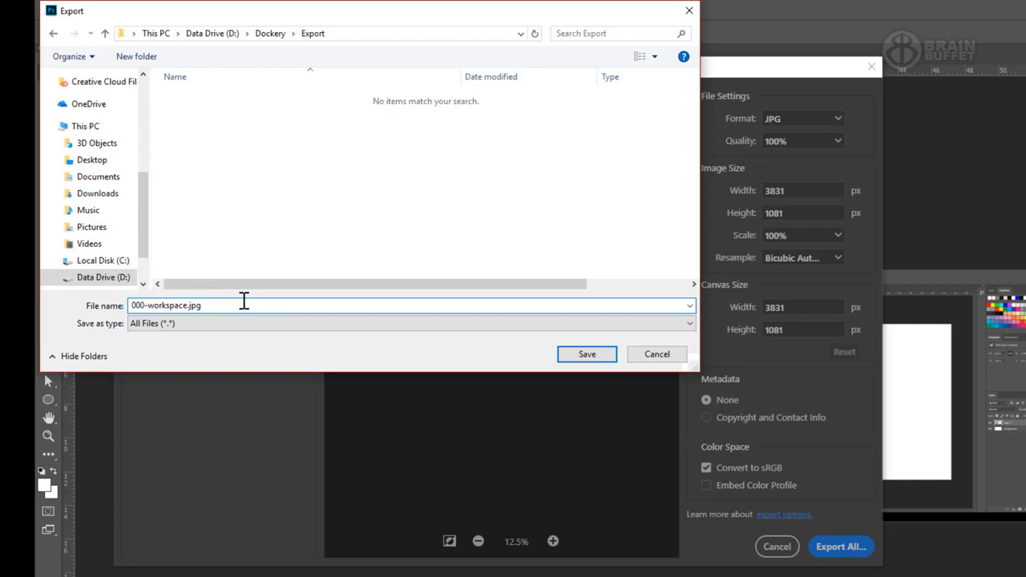
left_click(587, 354)
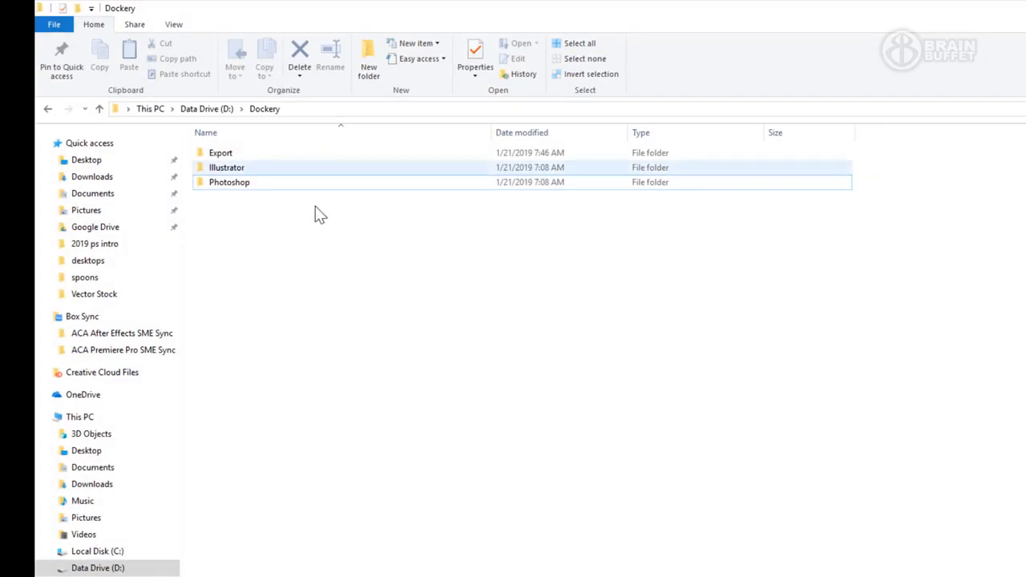
In File Explorer, check the Export folder for the exported JPG and the Photoshop files folder for the saved PSD
double_click(238, 153)
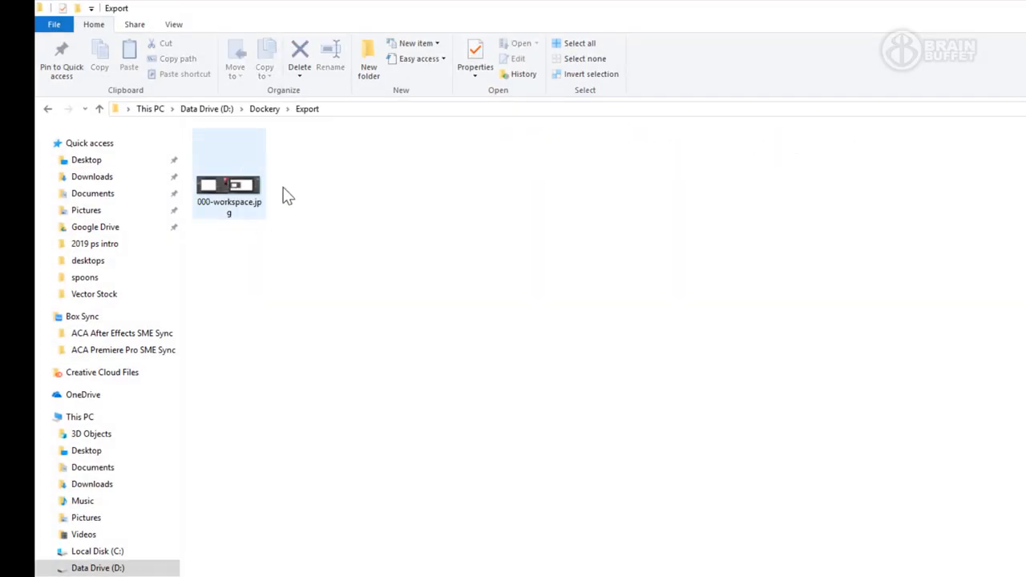
left_click(268, 109)
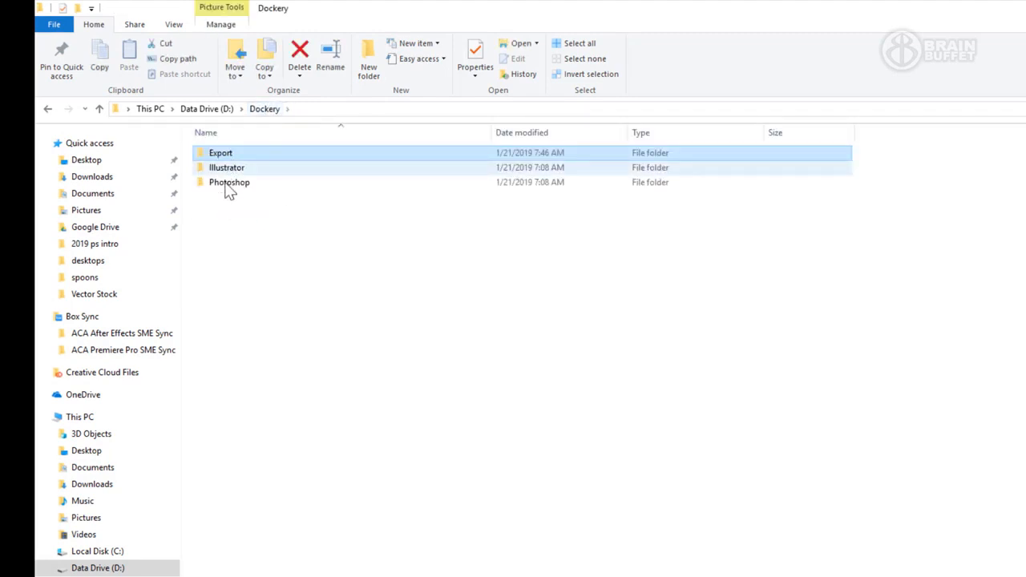
double_click(228, 184)
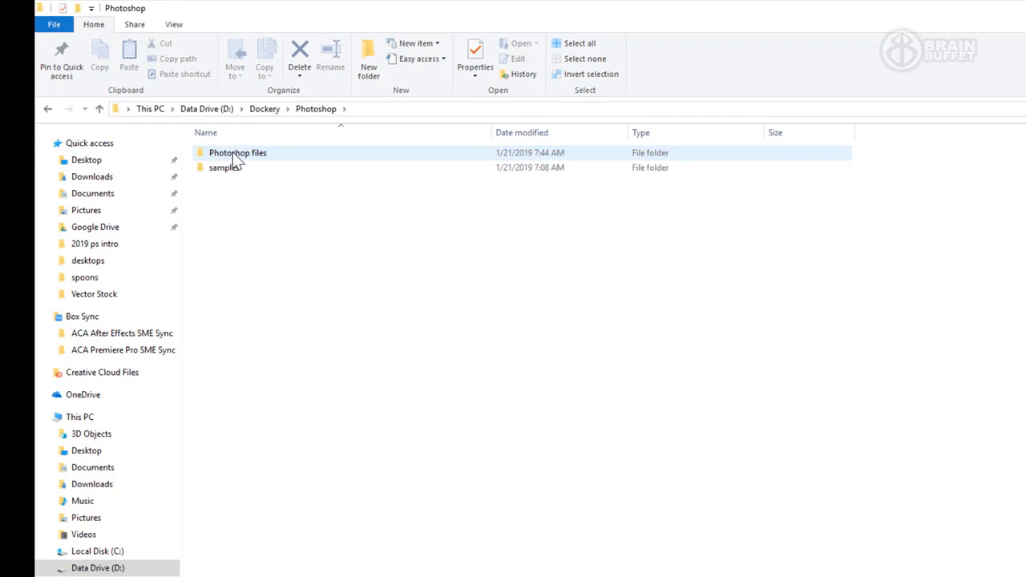
double_click(267, 159)
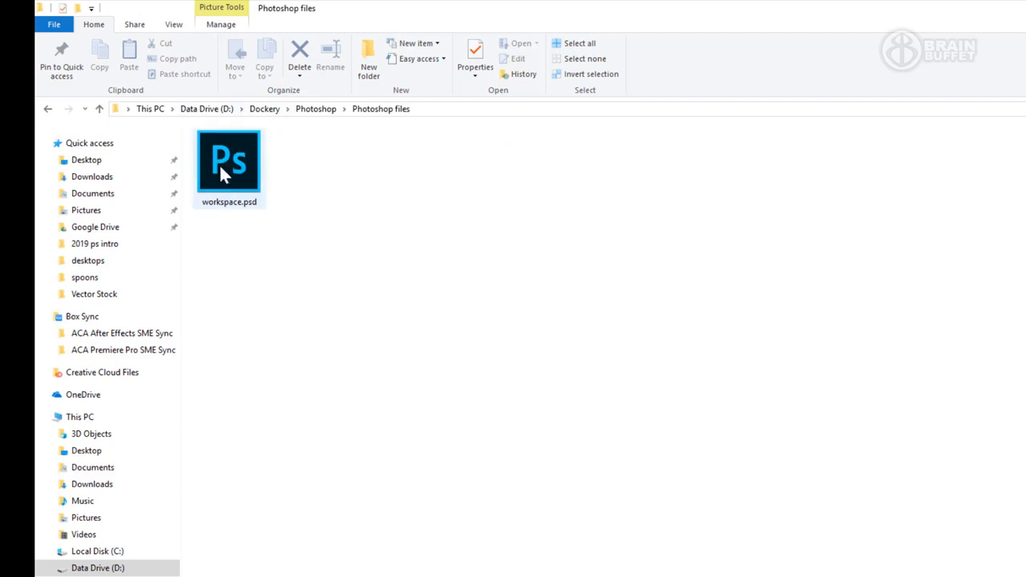
left_click(316, 109)
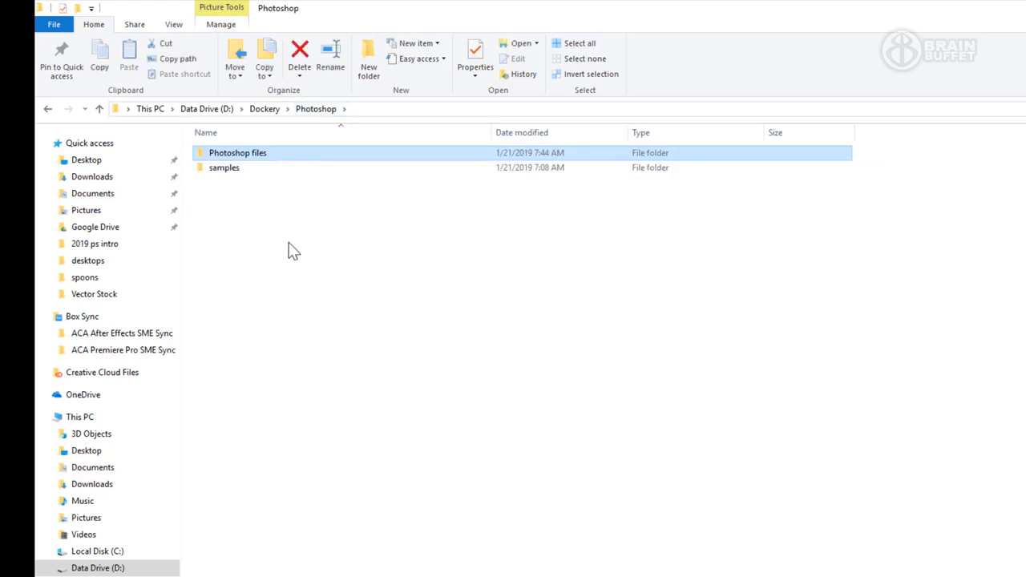